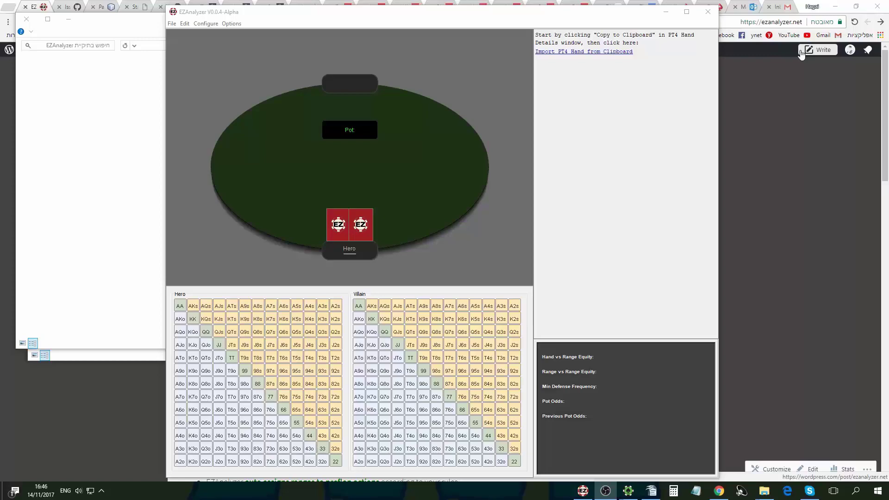
mouse_move(628, 491)
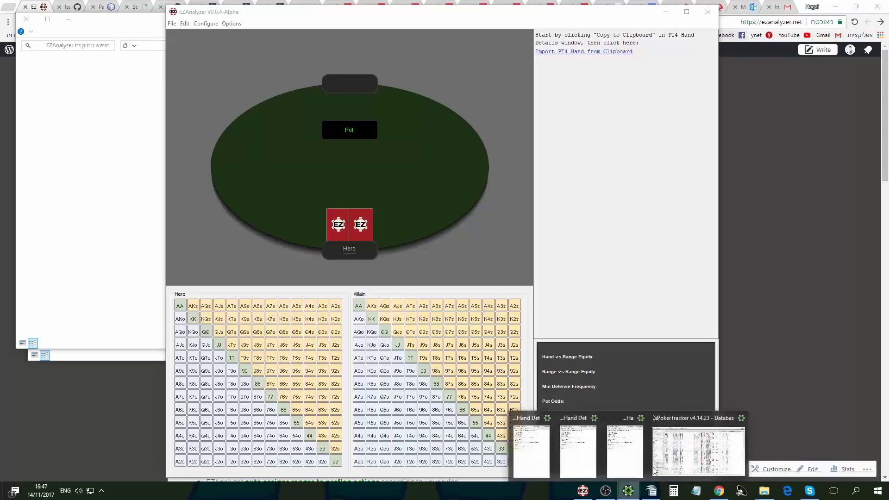
left_click(679, 455)
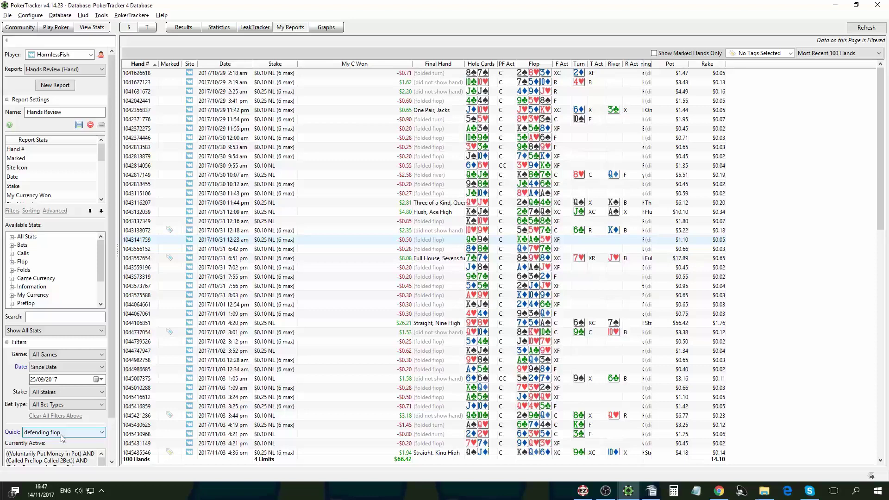
double_click(383, 240)
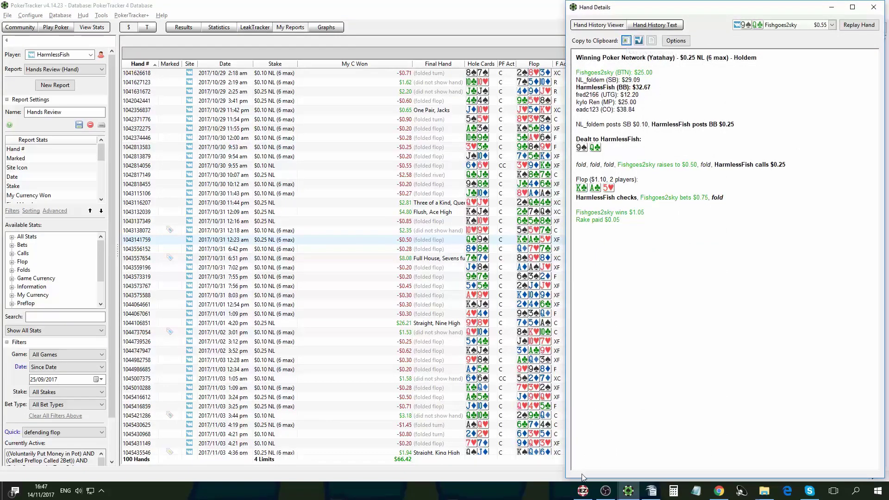
left_click(583, 490)
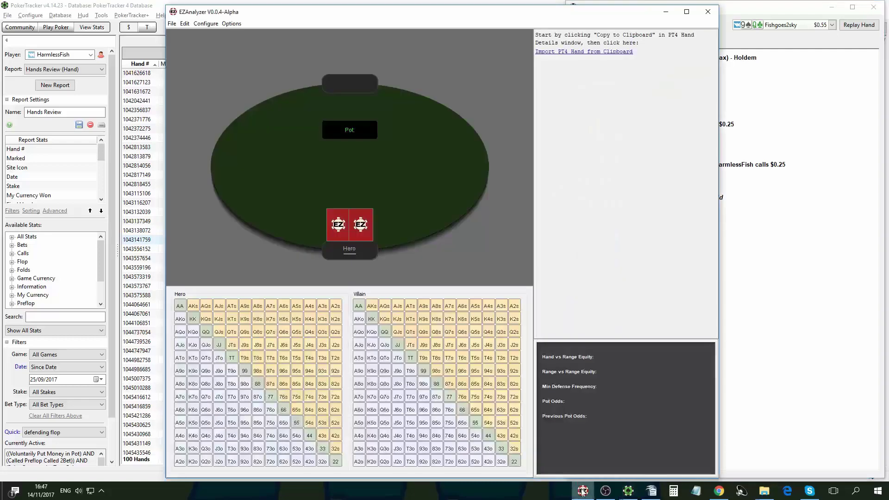
- Import the copied PT4 hand from the clipboard into EZAnalyzer
left_click(171, 24)
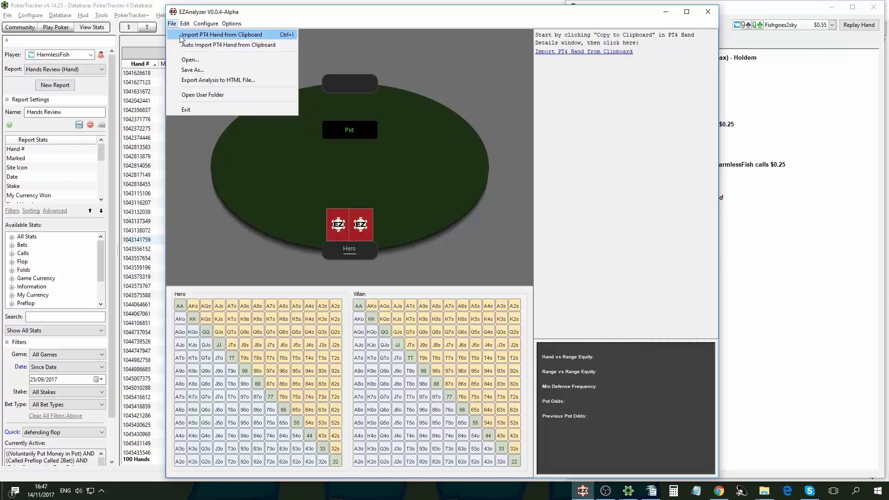
left_click(221, 35)
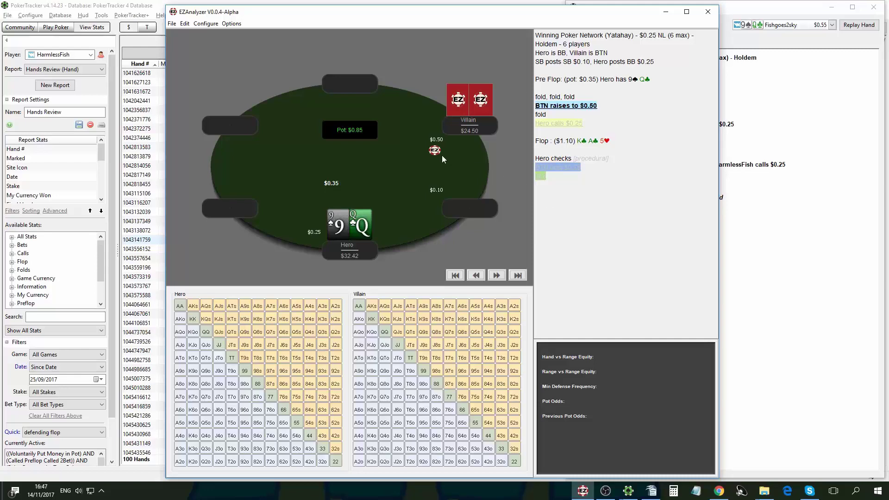
- Set the BTN raise's villain range to the top 48%
left_click(587, 111)
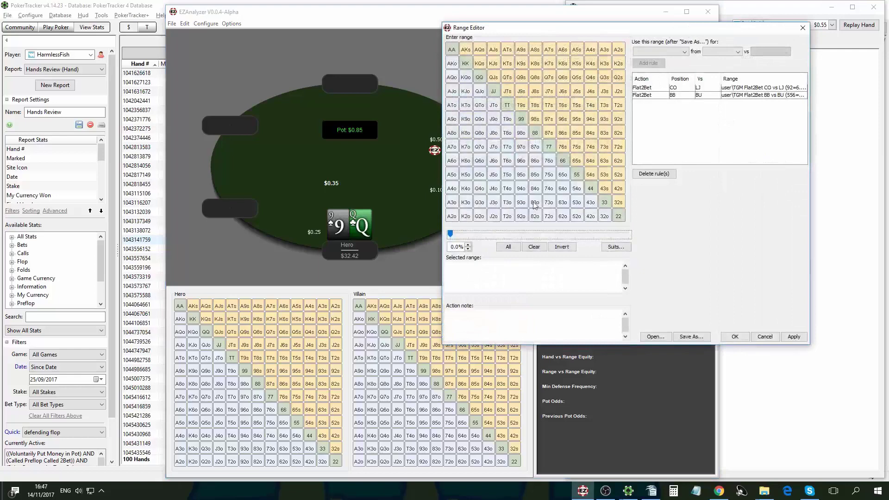
left_click(449, 249)
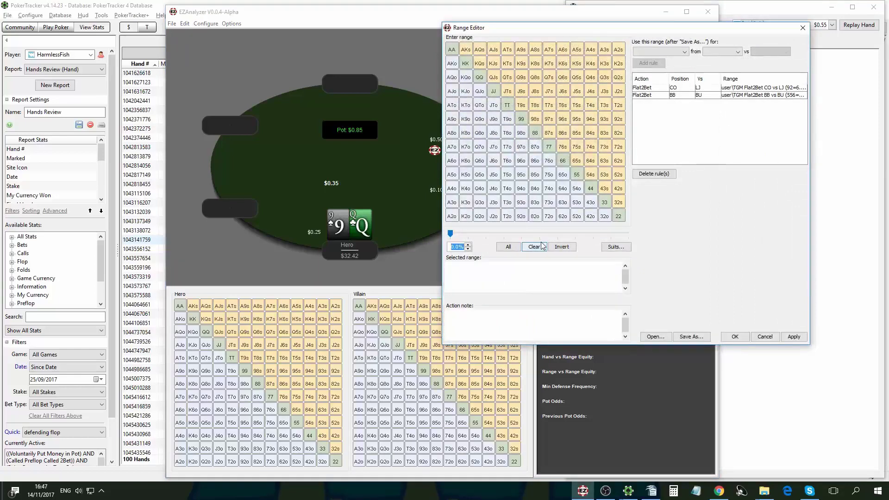
type("48")
key("Return")
- Add J8o, T8o, 98o and suited 75s, 65s, 64s, 54s, 53s, 43s, 32s, then apply
left_click_drag(495, 141, 522, 135)
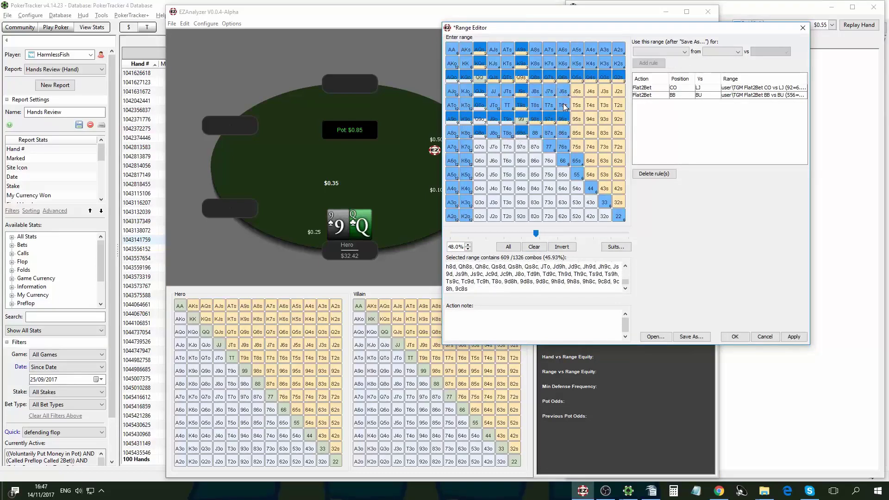
left_click(576, 147)
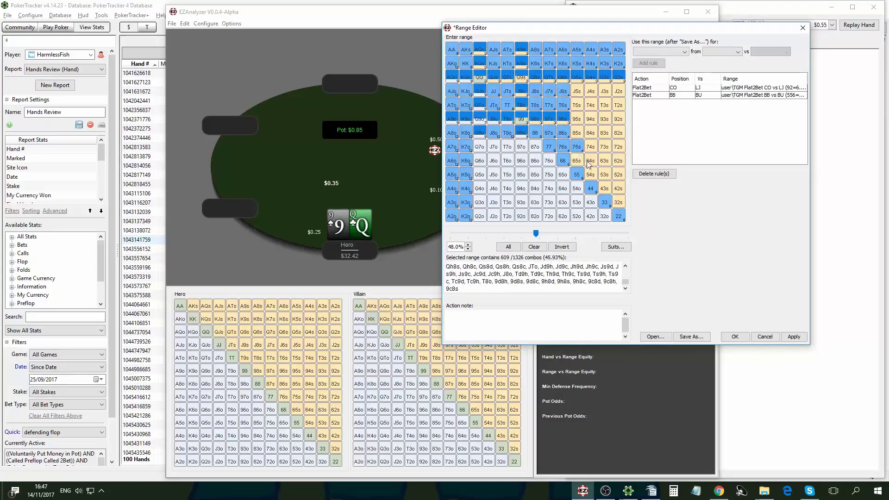
left_click(582, 161)
left_click(591, 162)
left_click(591, 174)
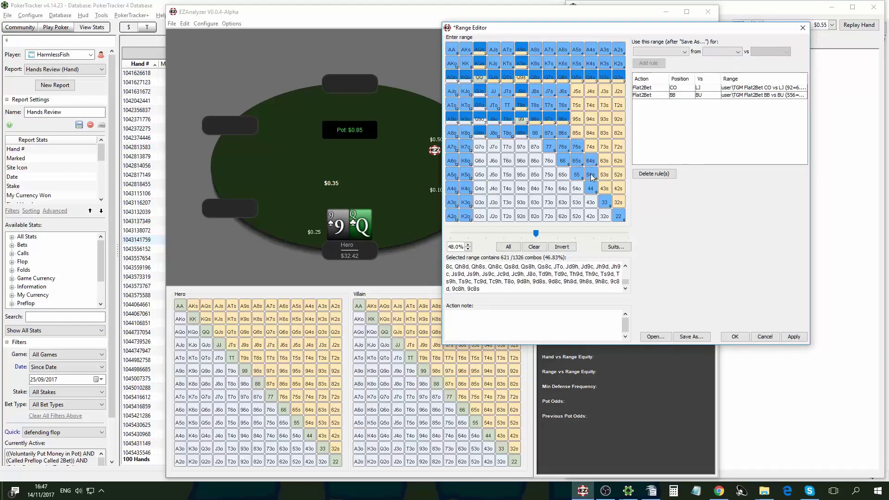
left_click(604, 178)
left_click(604, 189)
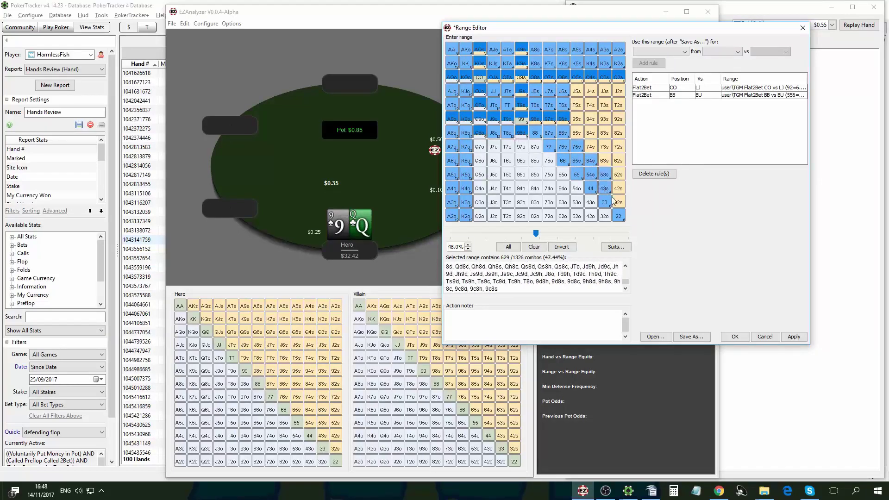
left_click(618, 202)
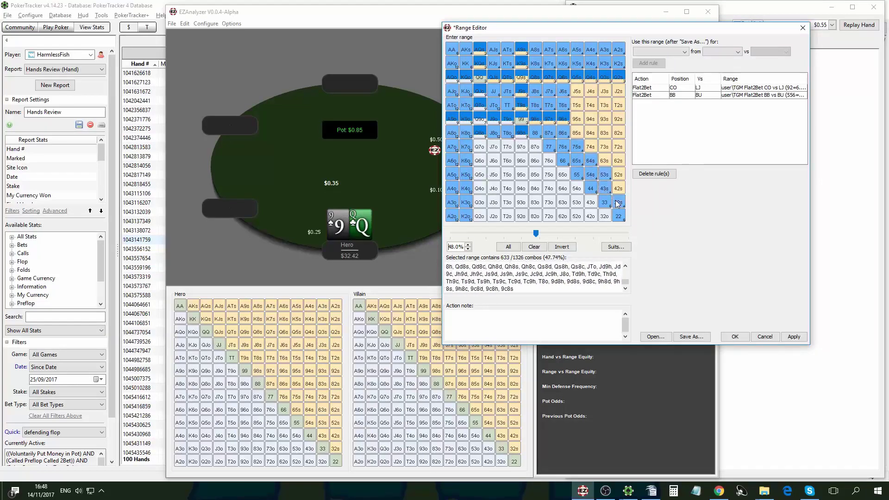
left_click(733, 337)
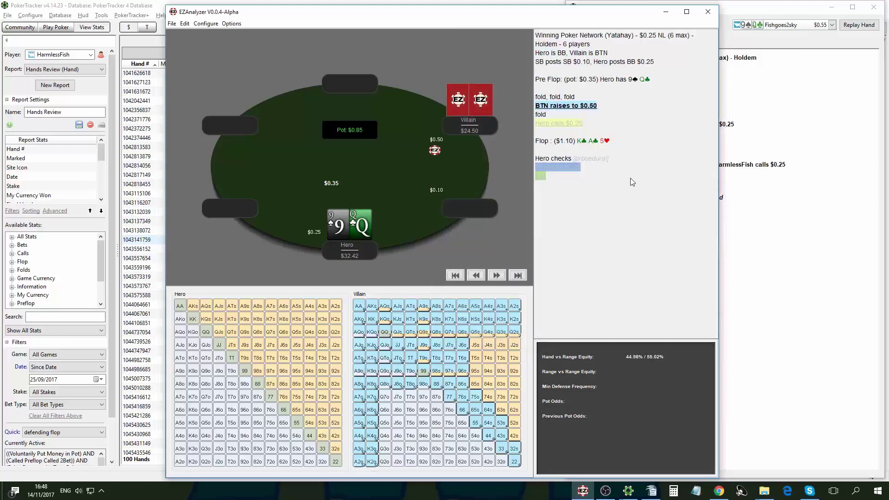
- Apply the saved TGM Flat2Bet BB vs BU range (556 combos) to Hero's $0.25 call
key("Right")
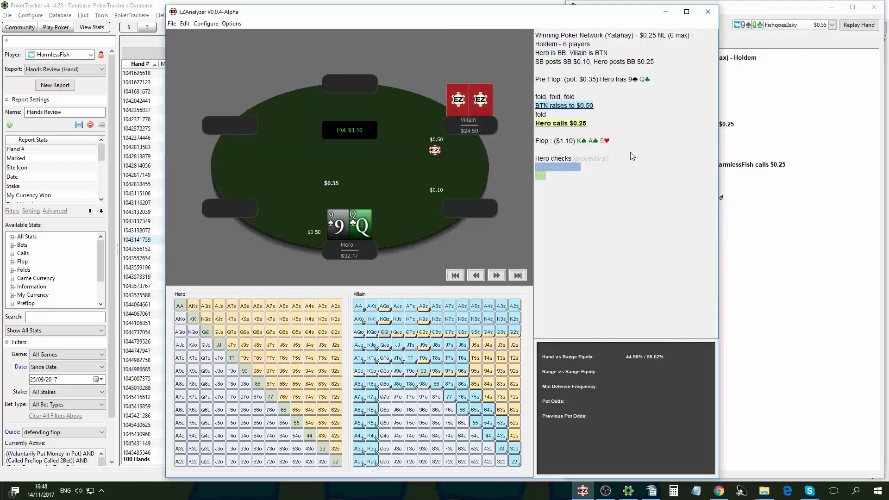
left_click(582, 129)
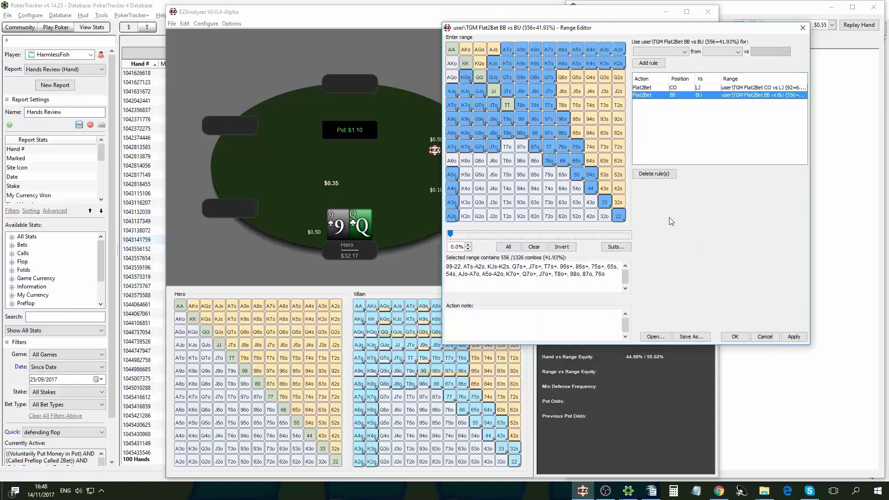
left_click(681, 52)
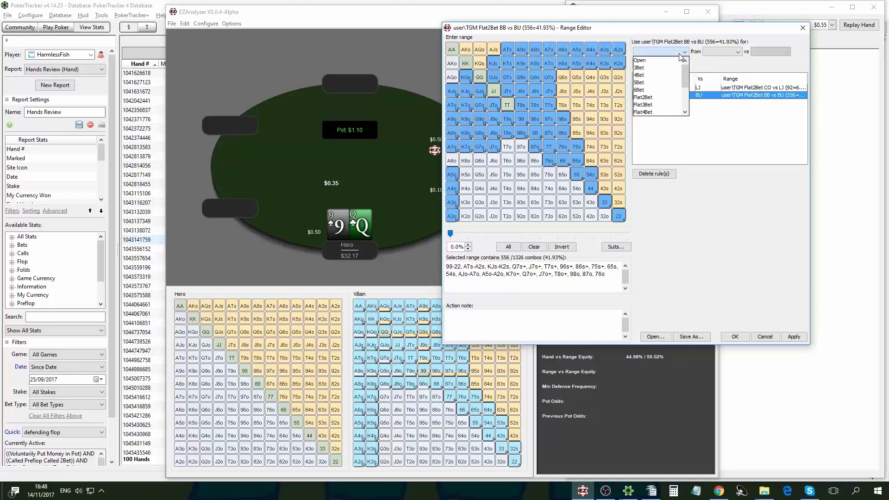
left_click(711, 53)
left_click(761, 119)
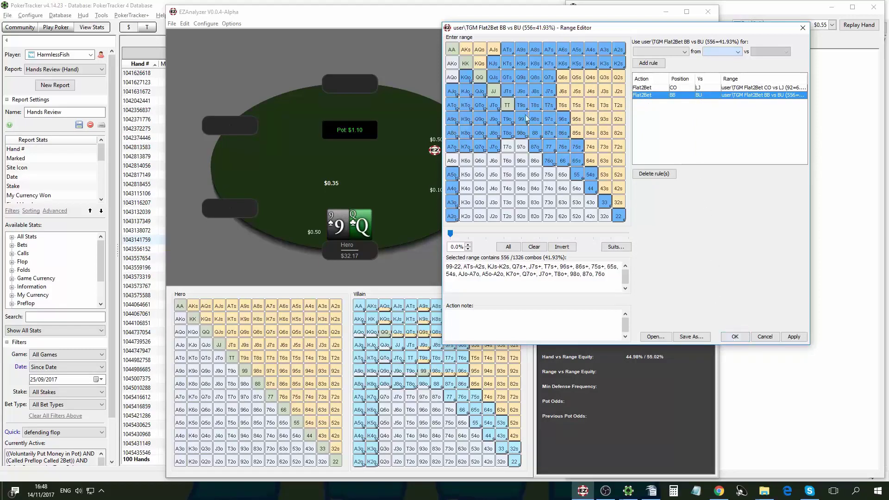
left_click(729, 337)
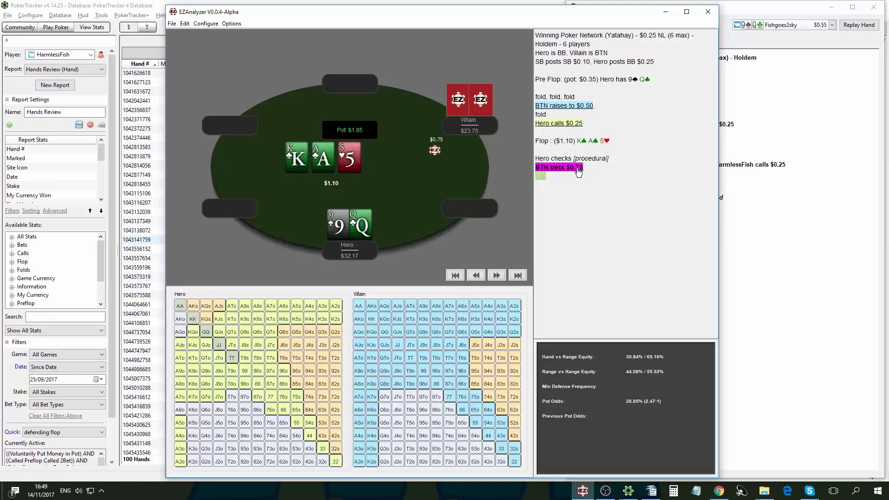
- Give the BTN's $0.75 flop bet a 100% range of 522 combos
left_click(577, 169)
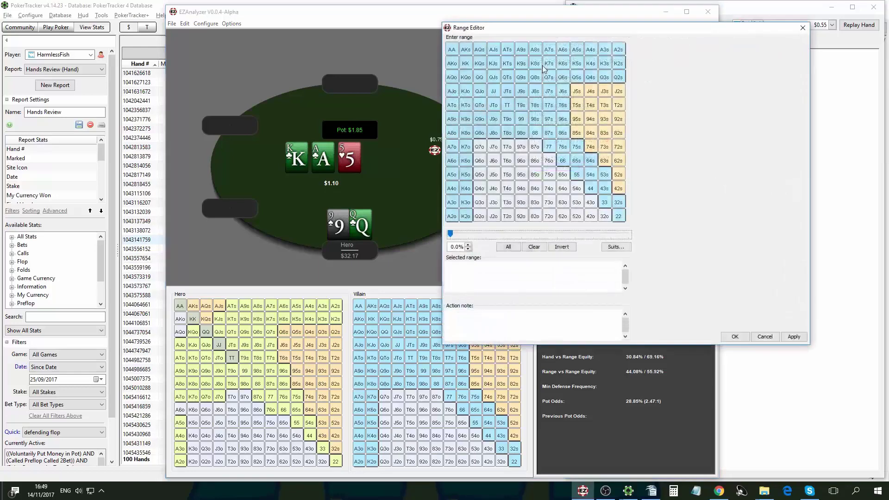
left_click_drag(551, 69, 553, 151)
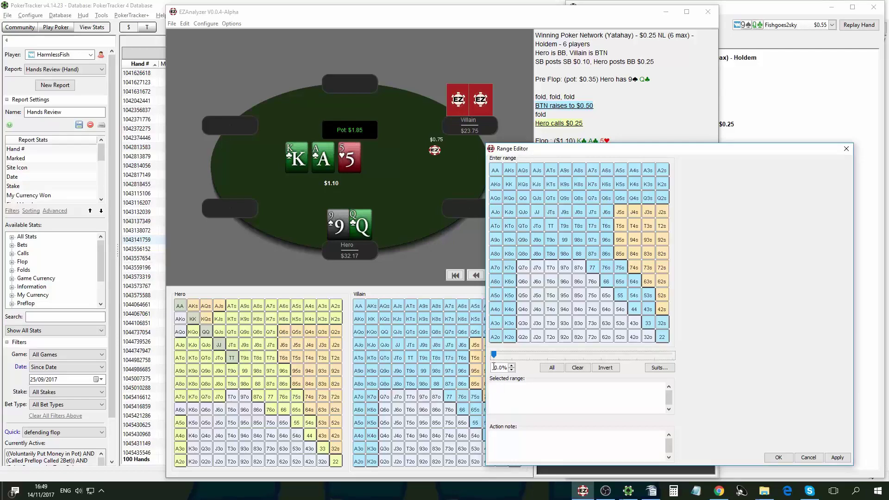
left_click(551, 367)
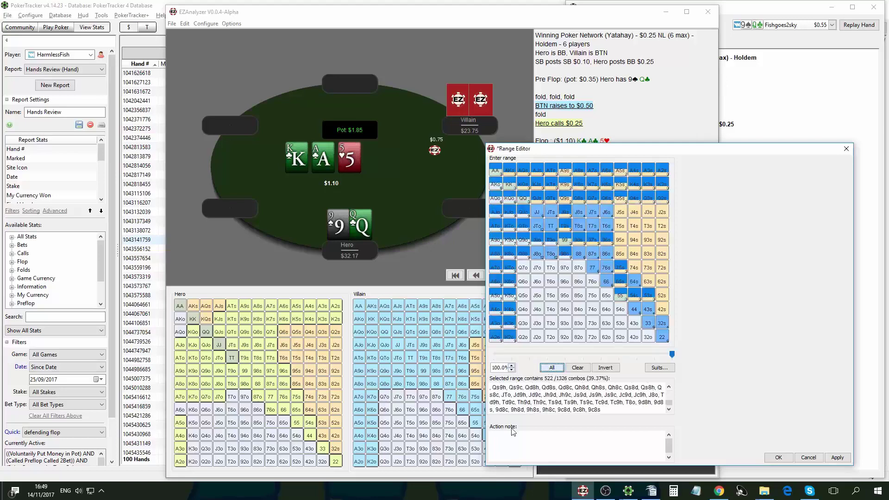
- Add the note 'villain range cbets 100% due to rositional & range advantages' and apply it
left_click(532, 441)
type("villain range cbets")
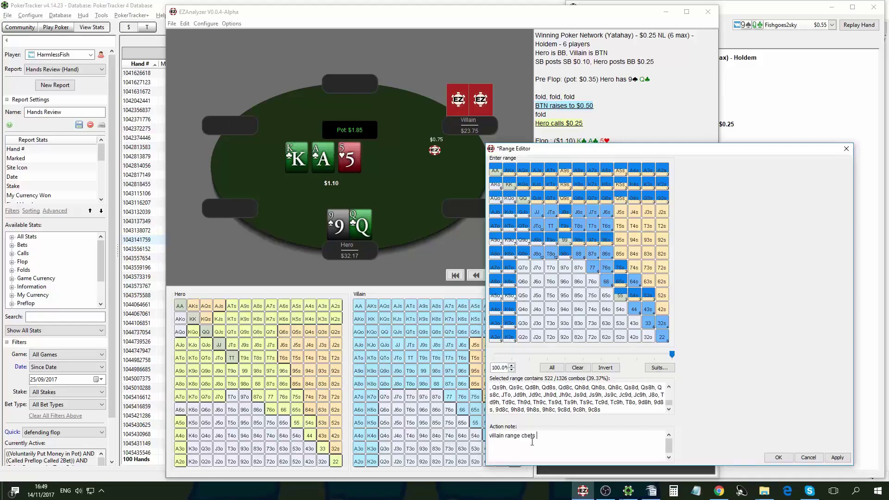
type(" 100% ")
type("due to ")
type("r")
type("ositional ")
type("& range ad")
type("vantages")
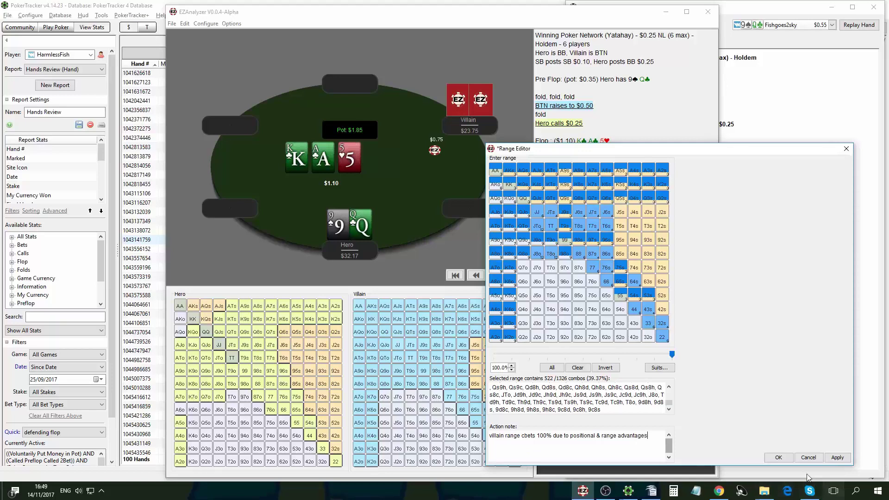
left_click(778, 457)
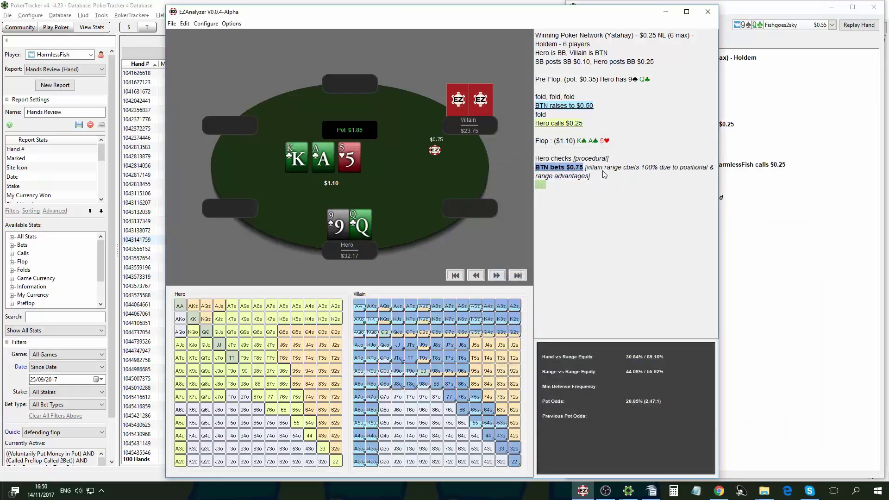
left_click(578, 168)
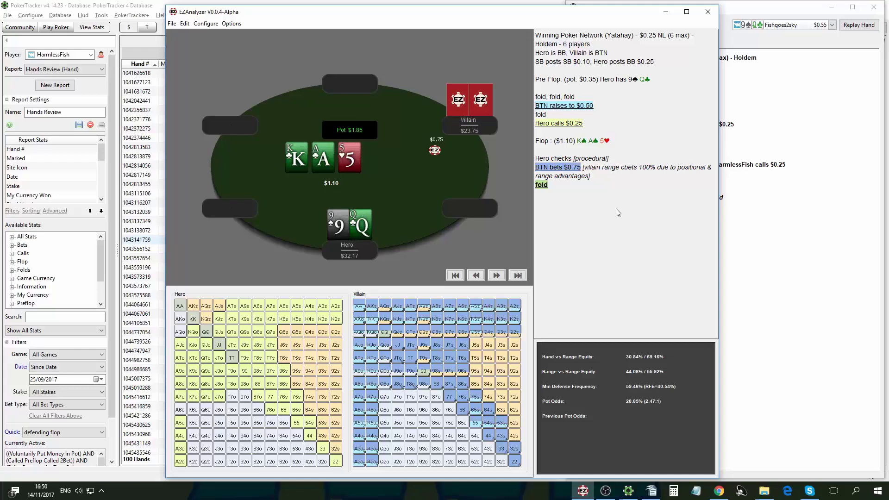
- Reopen the Range Editor for Hero's flop fold, showing its 59.5% range
left_click(541, 184)
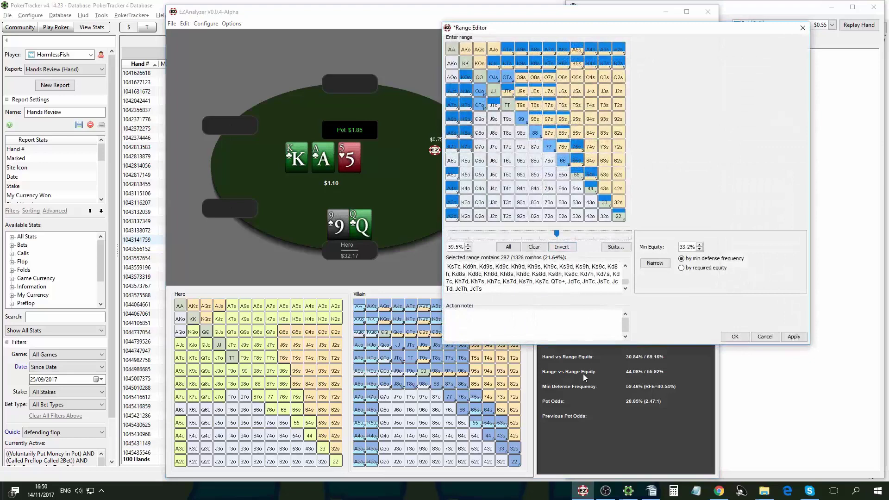
left_click(801, 28)
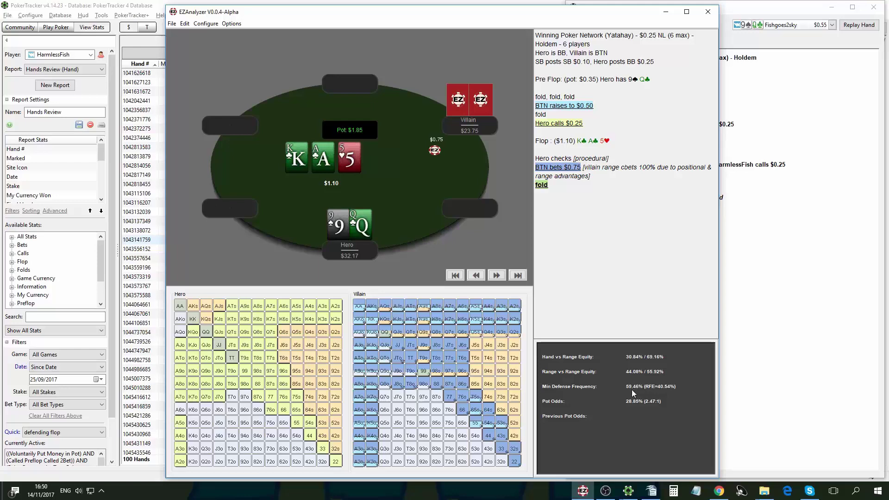
double_click(542, 186)
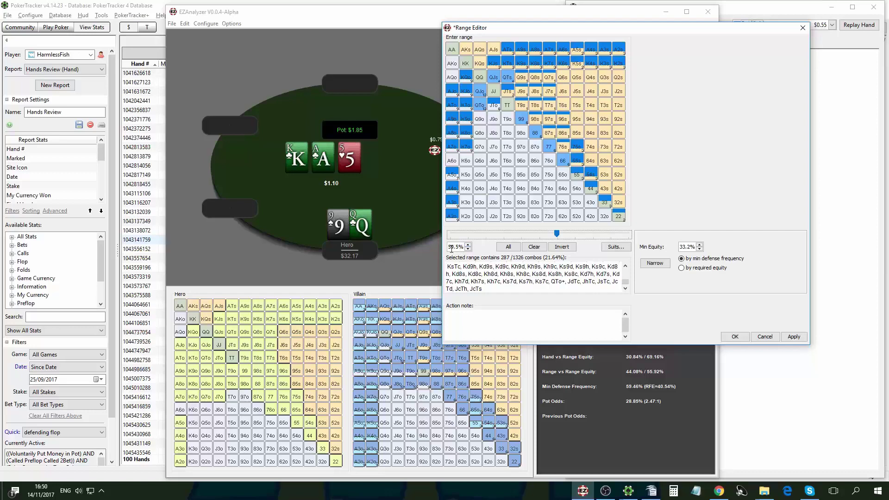
- Set Hero's fold range to the inverted top 52%, leaving 232 combos (17.50%)
double_click(452, 247)
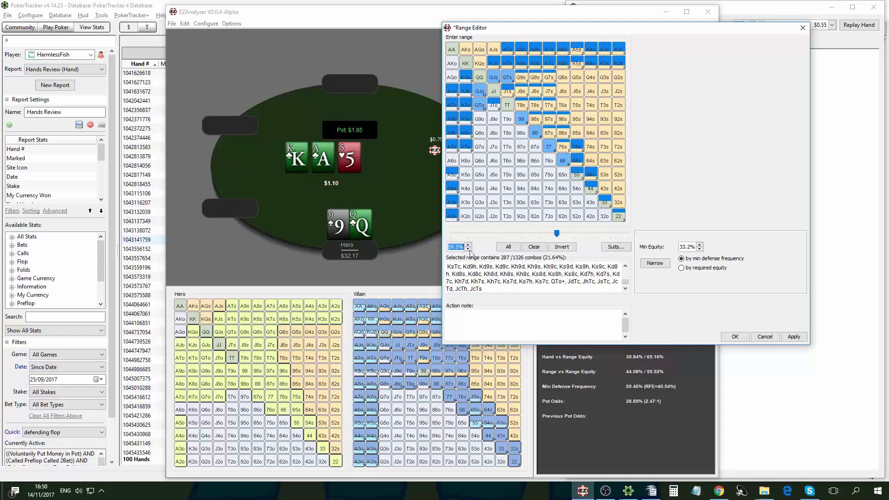
type("52")
key("Return")
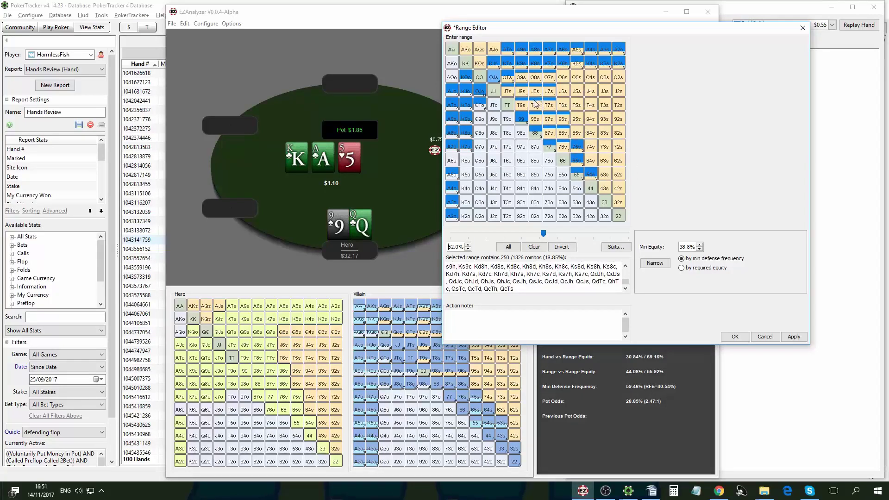
mouse_move(494, 76)
mouse_move(548, 66)
left_click_drag(541, 27, 641, 28)
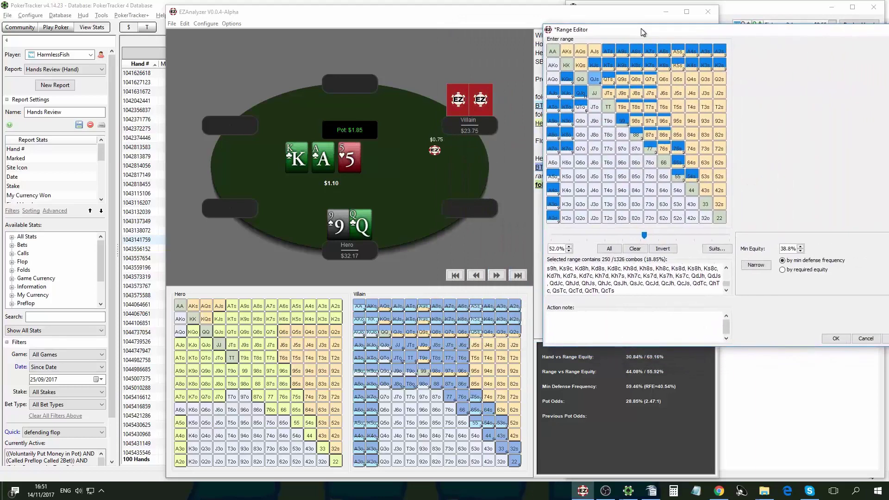
left_click(663, 250)
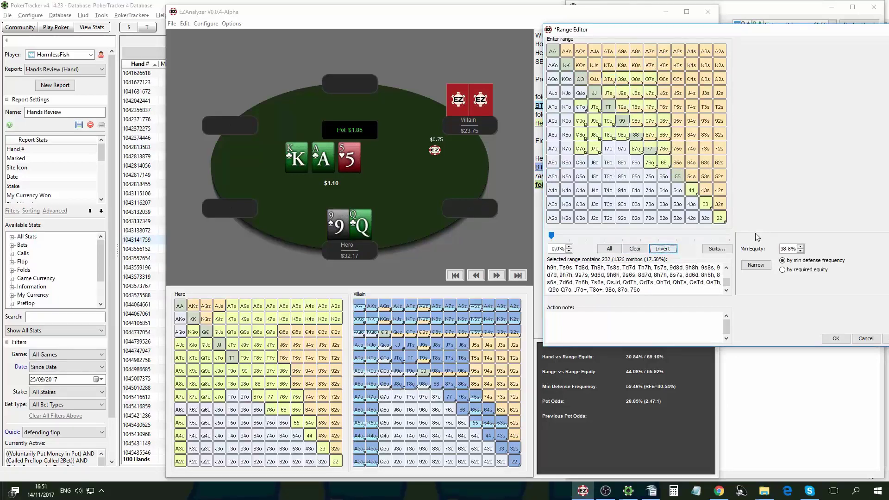
left_click_drag(741, 33, 666, 26)
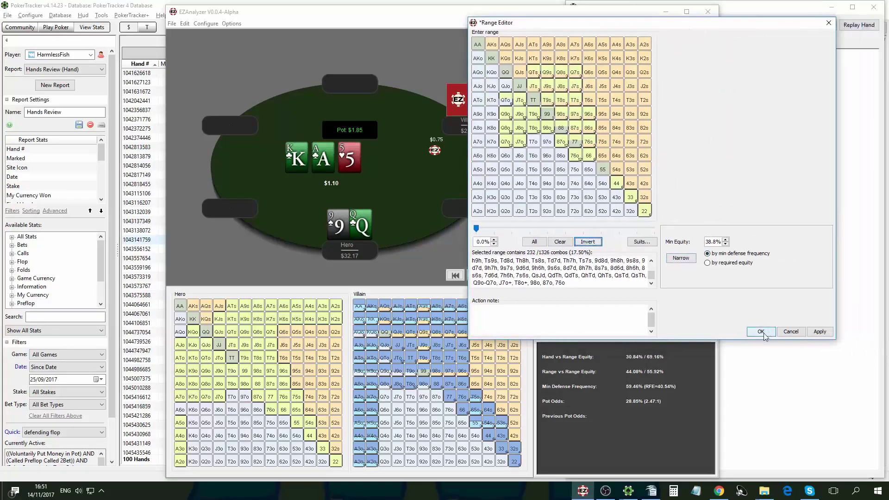
left_click(761, 332)
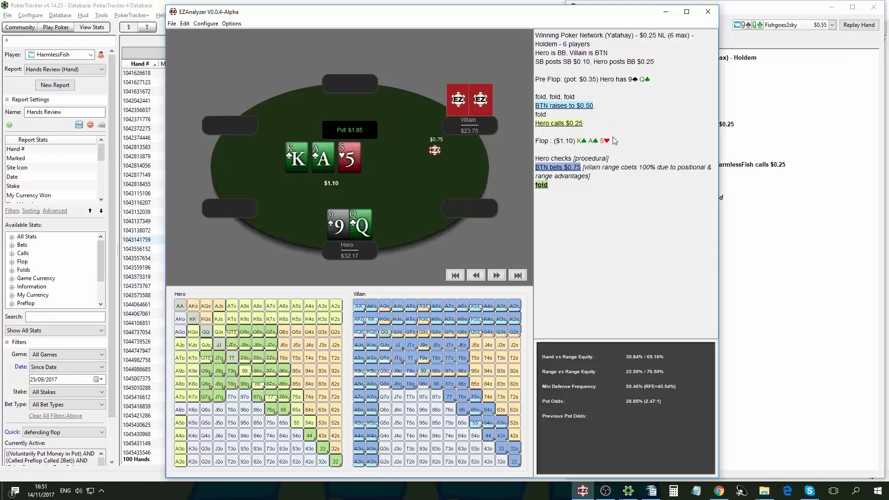
mouse_move(573, 172)
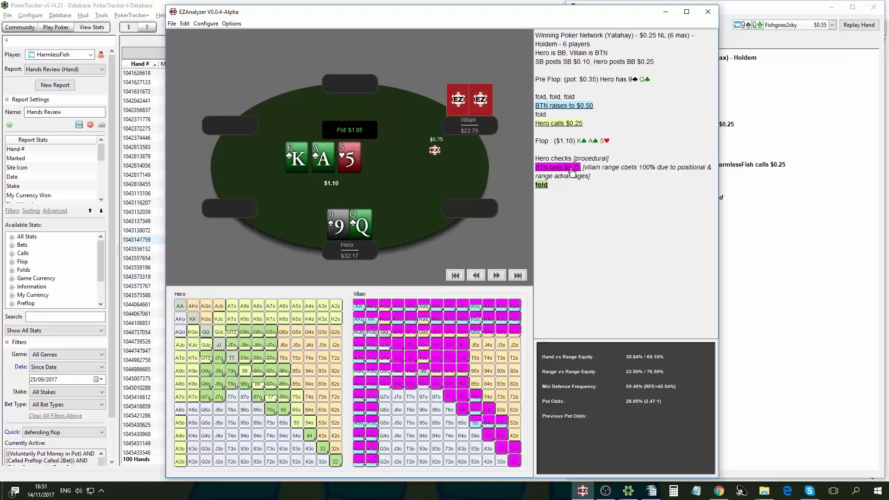
mouse_move(542, 185)
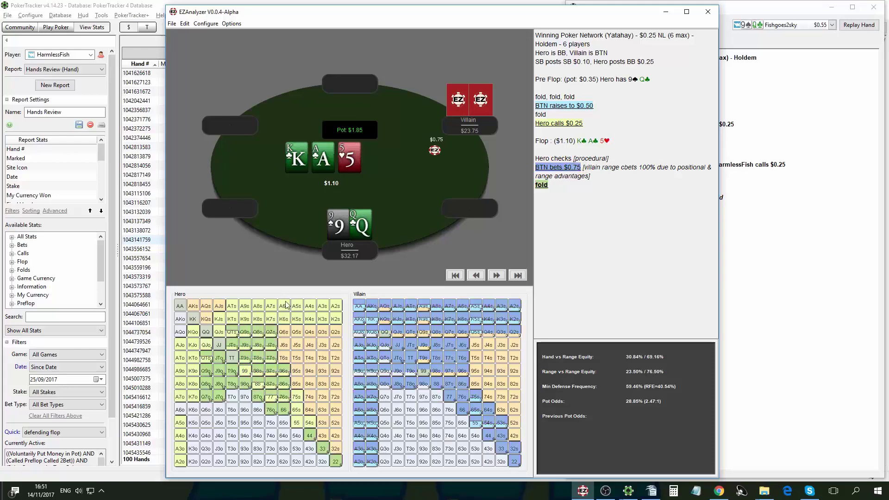
mouse_move(271, 330)
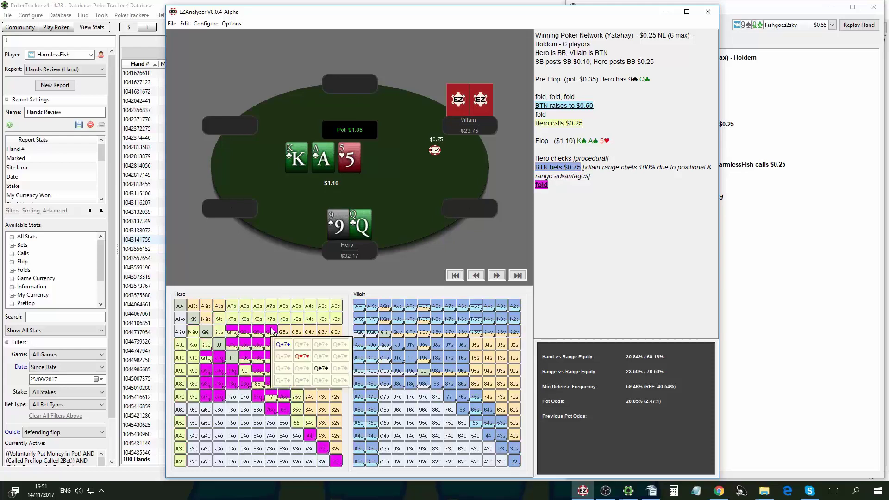
- Save the analysis as 9sQc on KcAc5h (6).xml
left_click(171, 24)
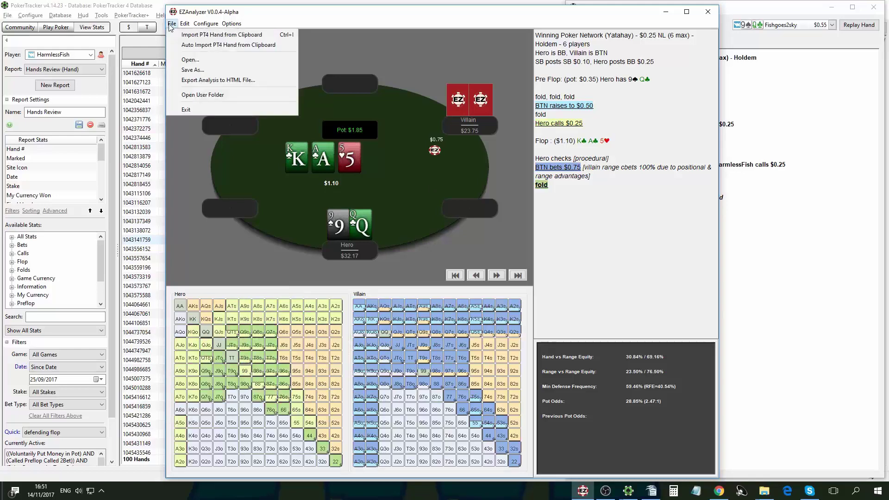
left_click(193, 71)
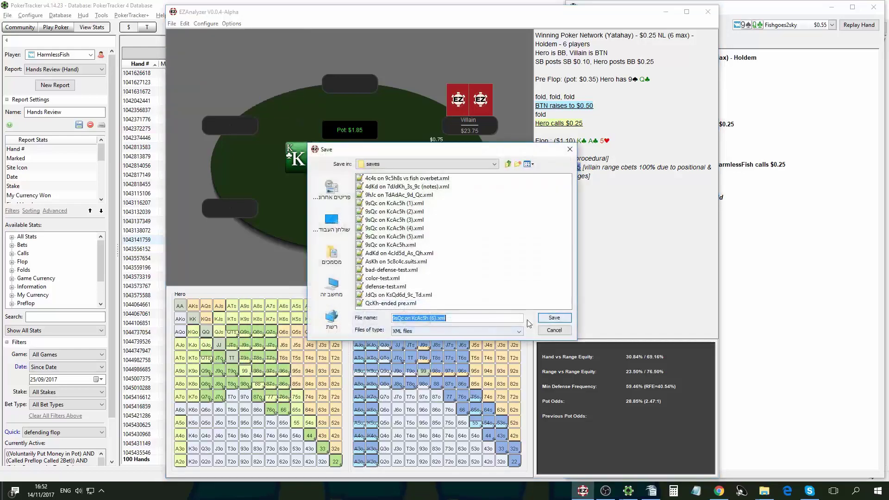
left_click(554, 318)
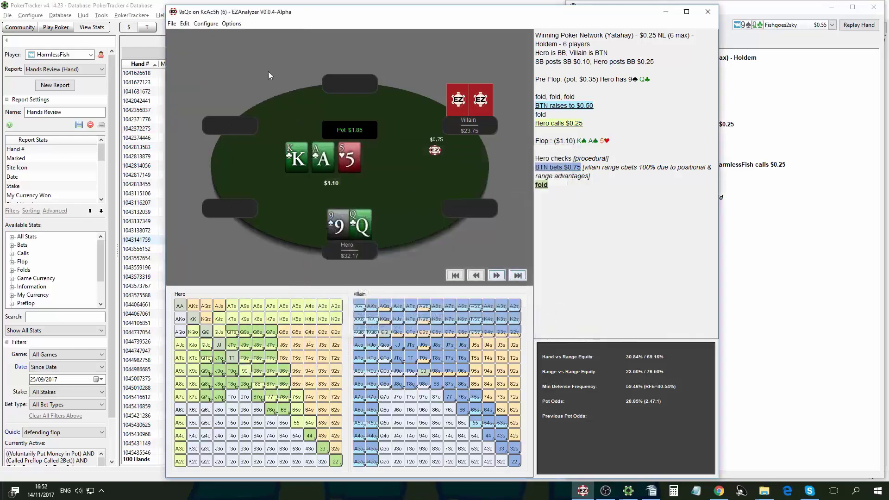
- Export the analysis to HTML as 'test' in the EZAnalyzer folder
left_click(175, 25)
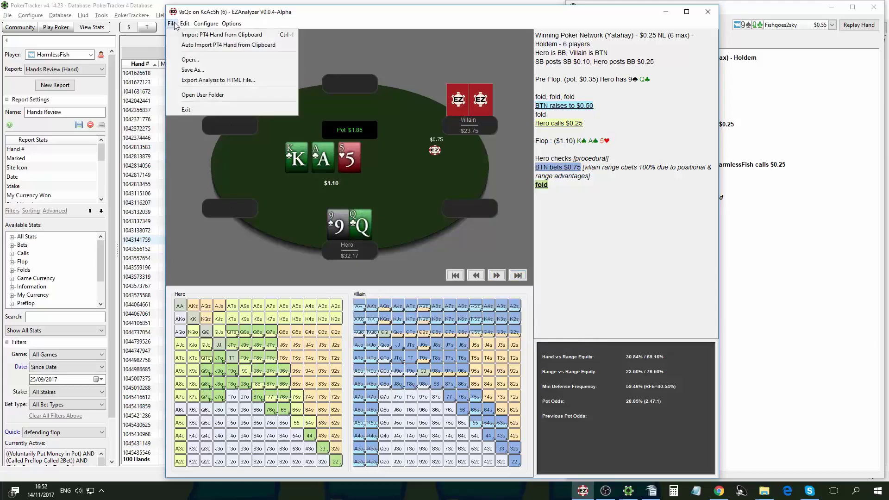
left_click(202, 86)
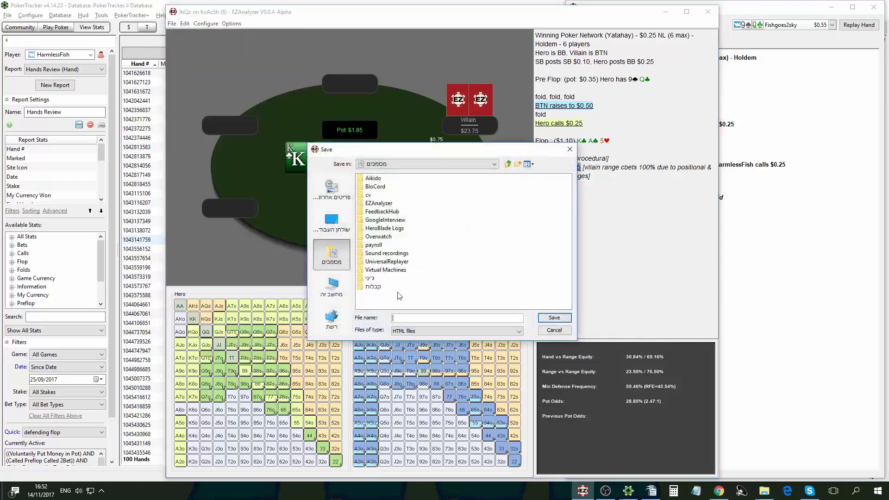
double_click(379, 203)
left_click(426, 320)
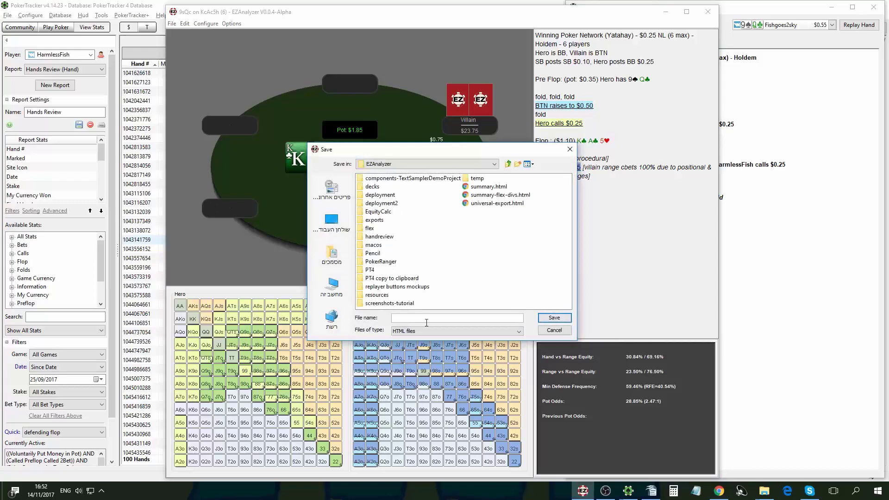
type("test")
left_click(554, 317)
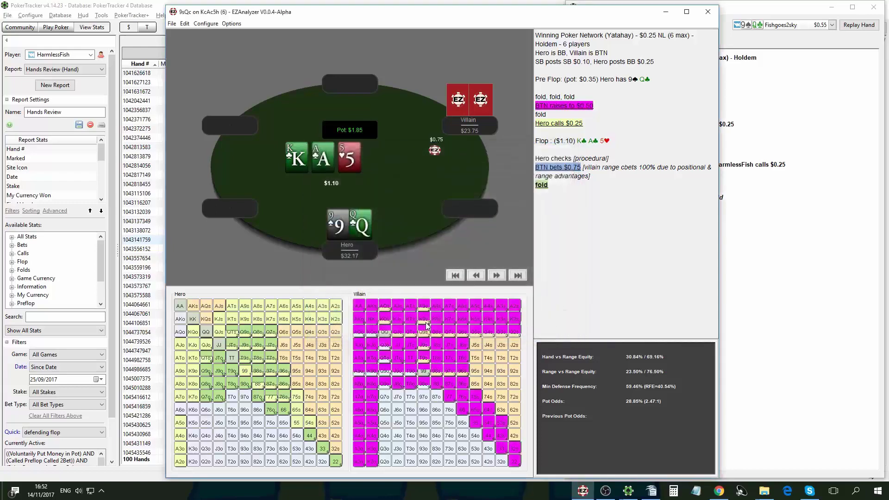
- Open test.html from the EZAnalyzer folder in Chrome and scroll through its range grids
mouse_move(764, 491)
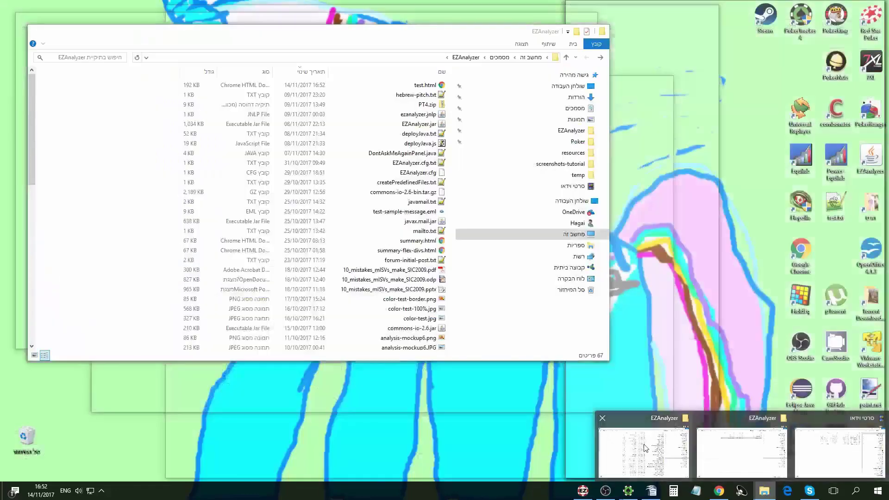
left_click(645, 448)
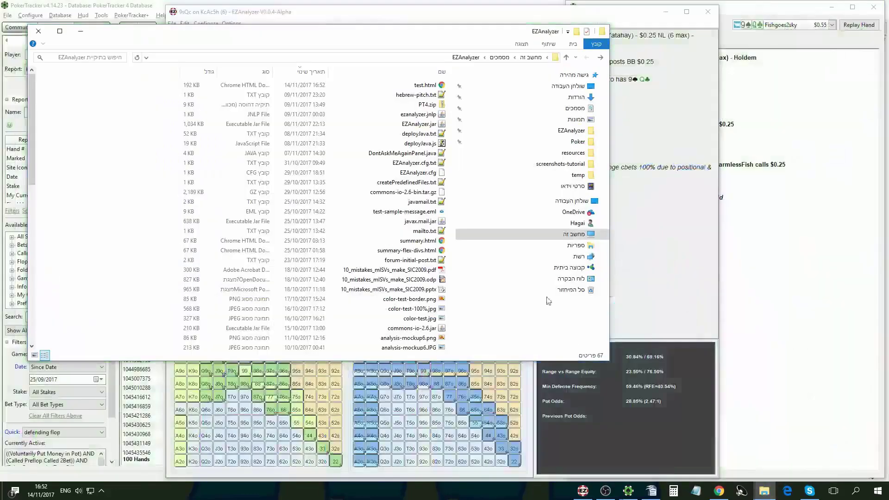
double_click(425, 87)
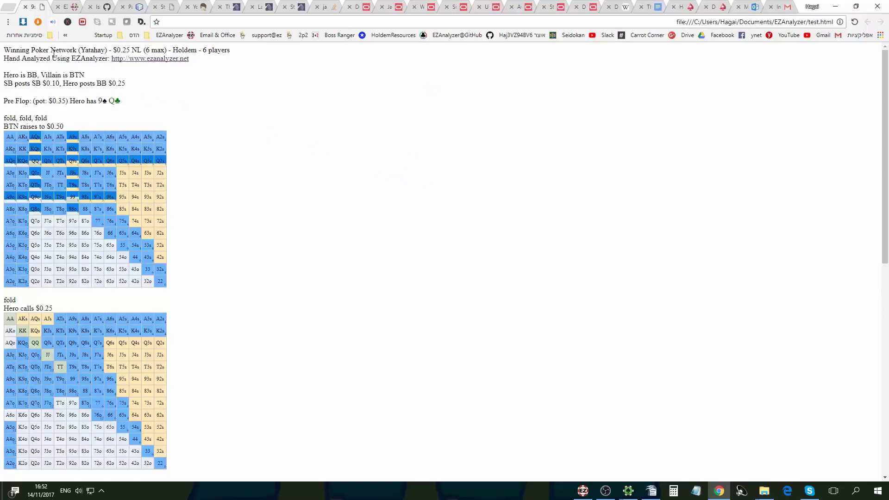
scroll(117, 223, "down", 3)
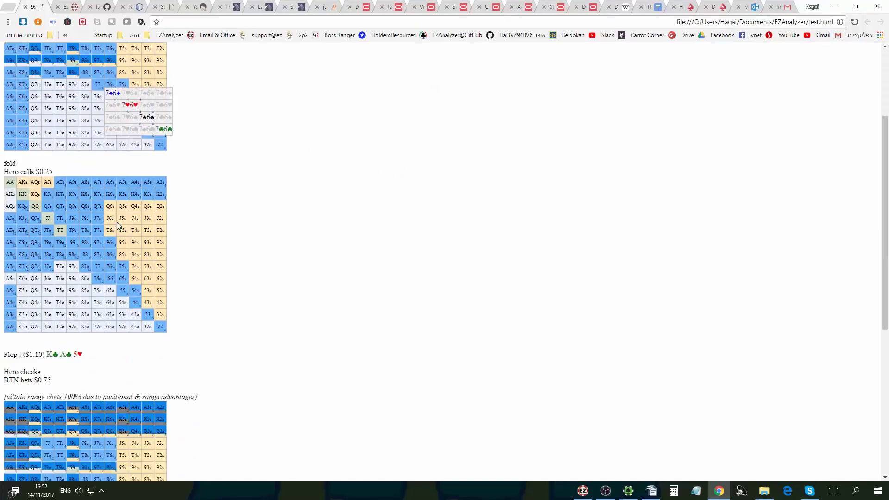
scroll(117, 223, "down", 3)
left_click_drag(123, 255, 195, 255)
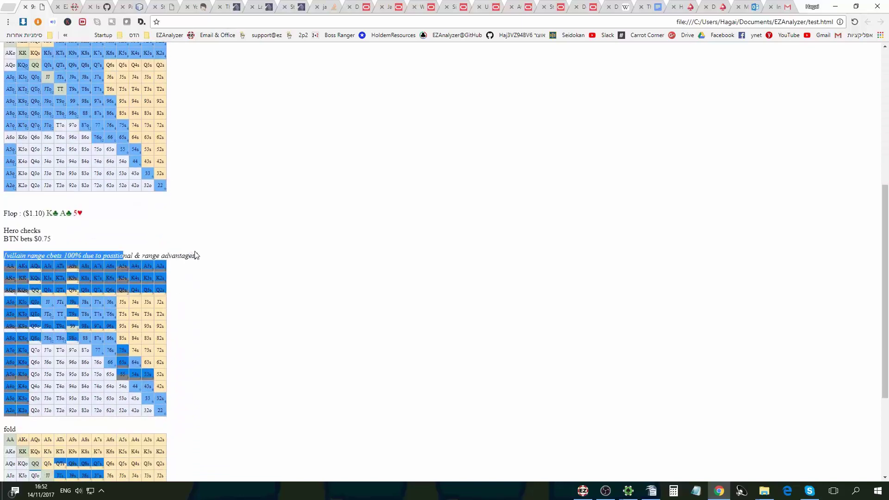
left_click(202, 255)
- Switch back to the EZAnalyzer analysis window from the taskbar
left_click(587, 493)
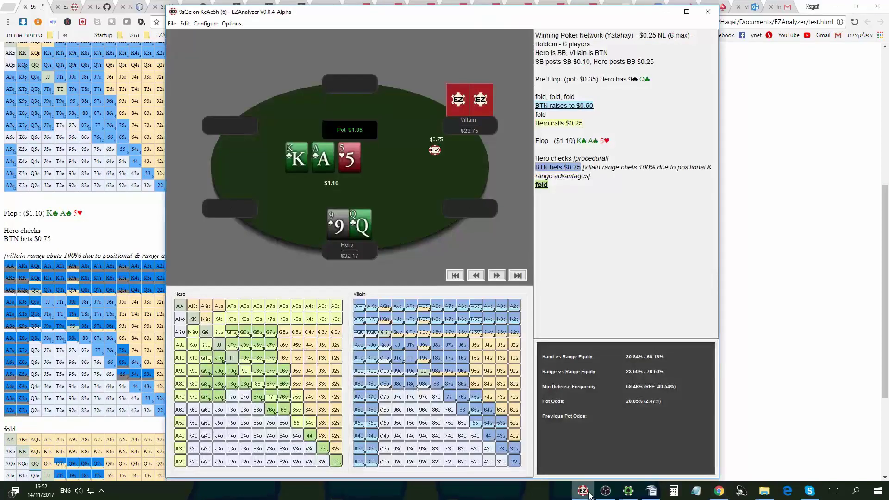